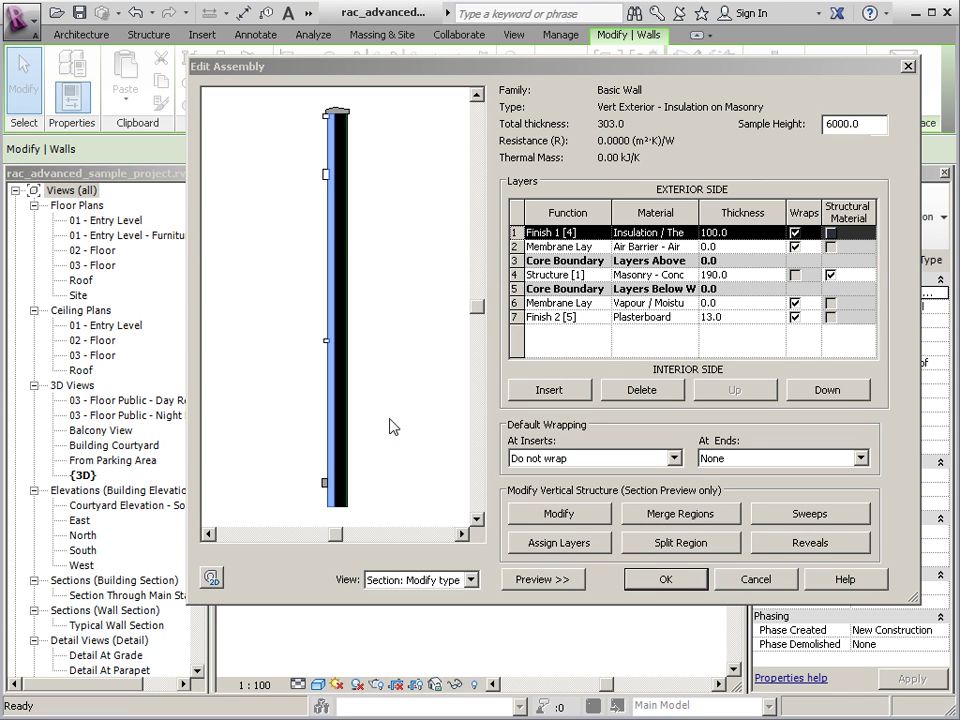
Zoom and pan the Edit Assembly section preview, then enter vertical-structure Modify mode.
scroll(360, 486, "up", 5)
middle_click_drag(361, 484, 413, 400)
scroll(400, 440, "up", 2)
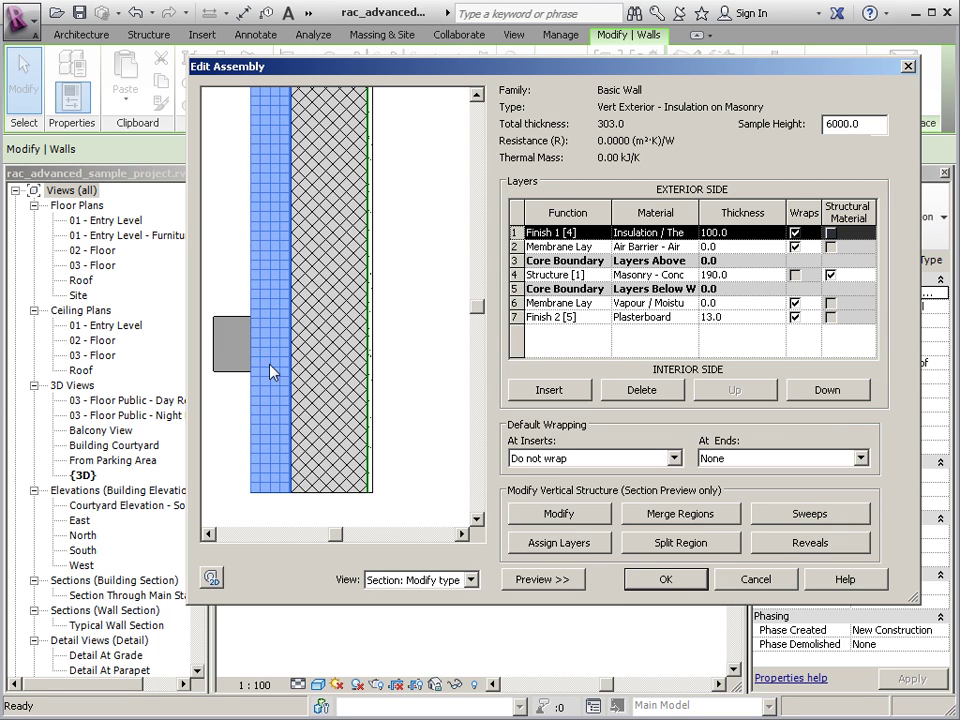
left_click(545, 515)
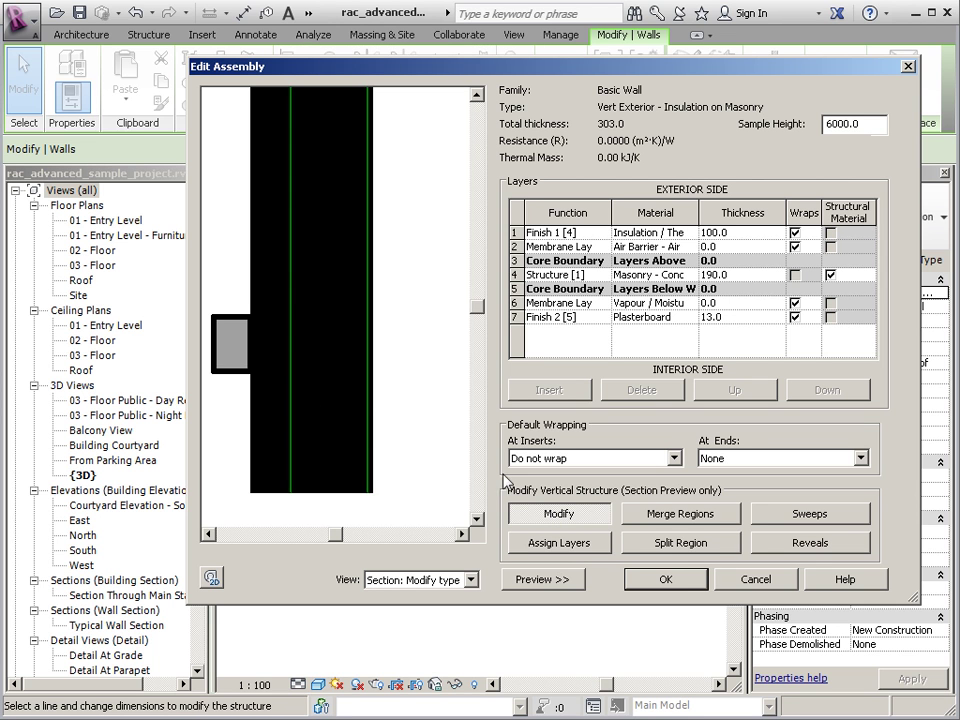
Close Edit Assembly and Type Properties, then turn on Thin Lines display.
left_click(665, 580)
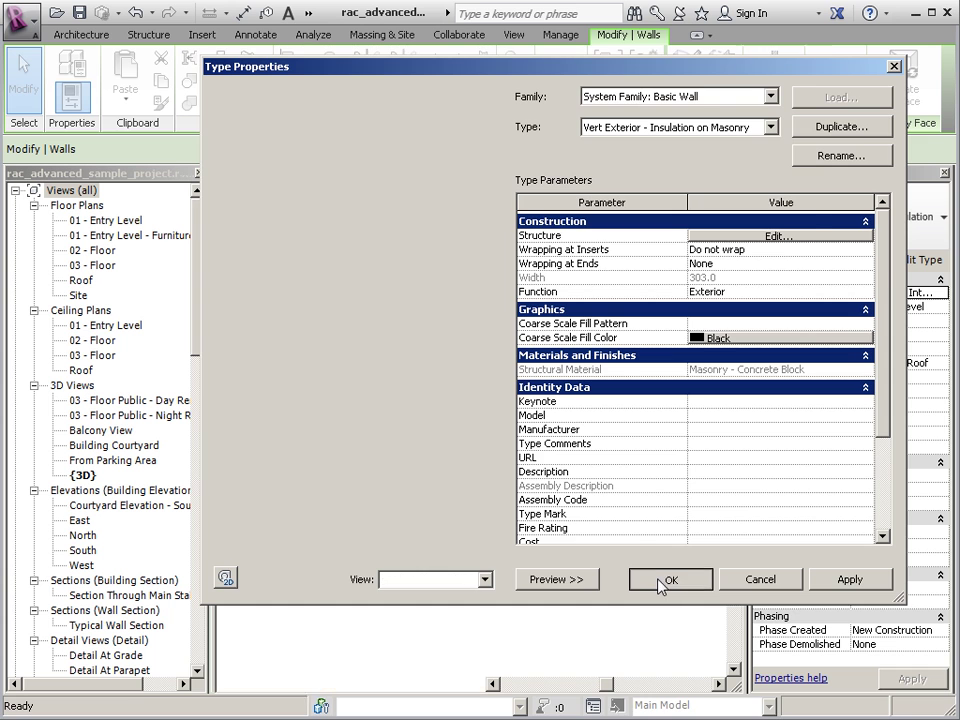
key("Return")
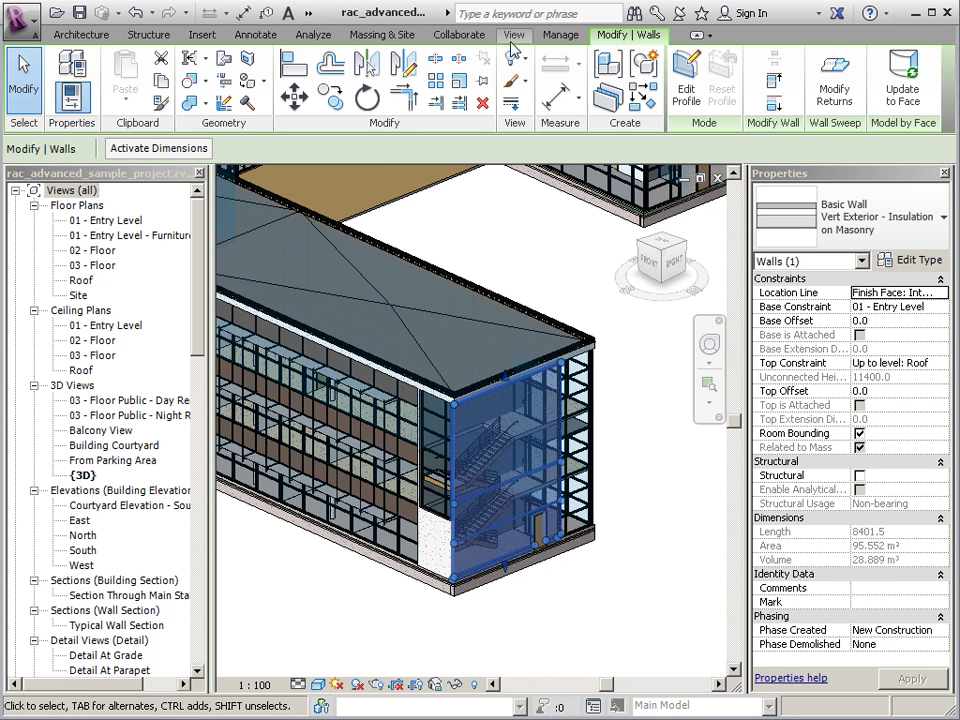
left_click(513, 35)
left_click(150, 104)
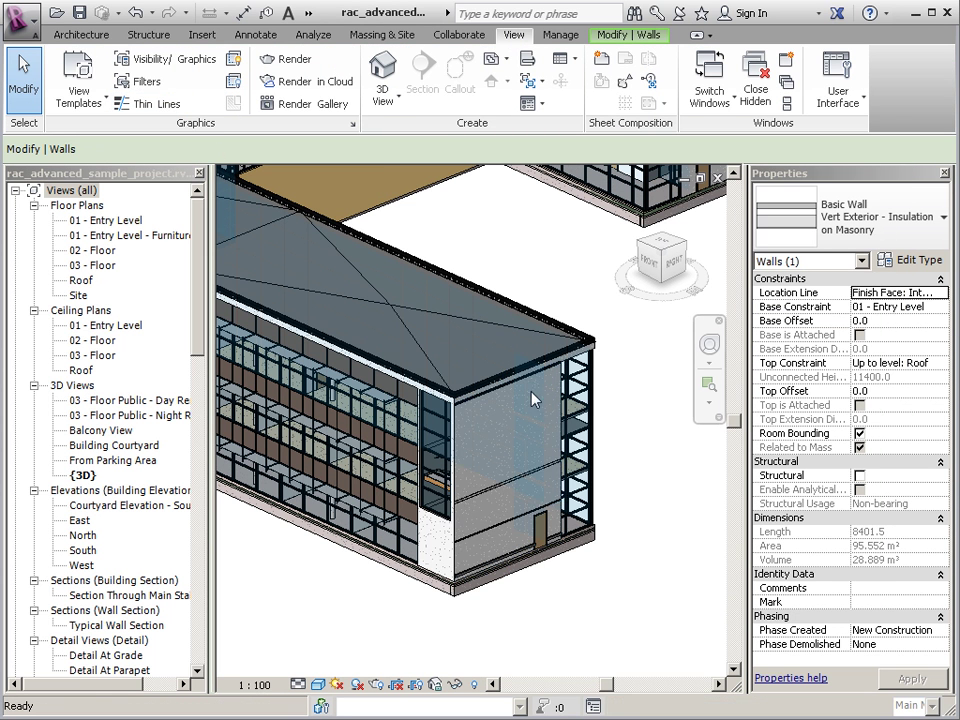
Select the exterior wall and reopen its Vert Exterior - Insulation on Masonry layer structure.
left_click(615, 560)
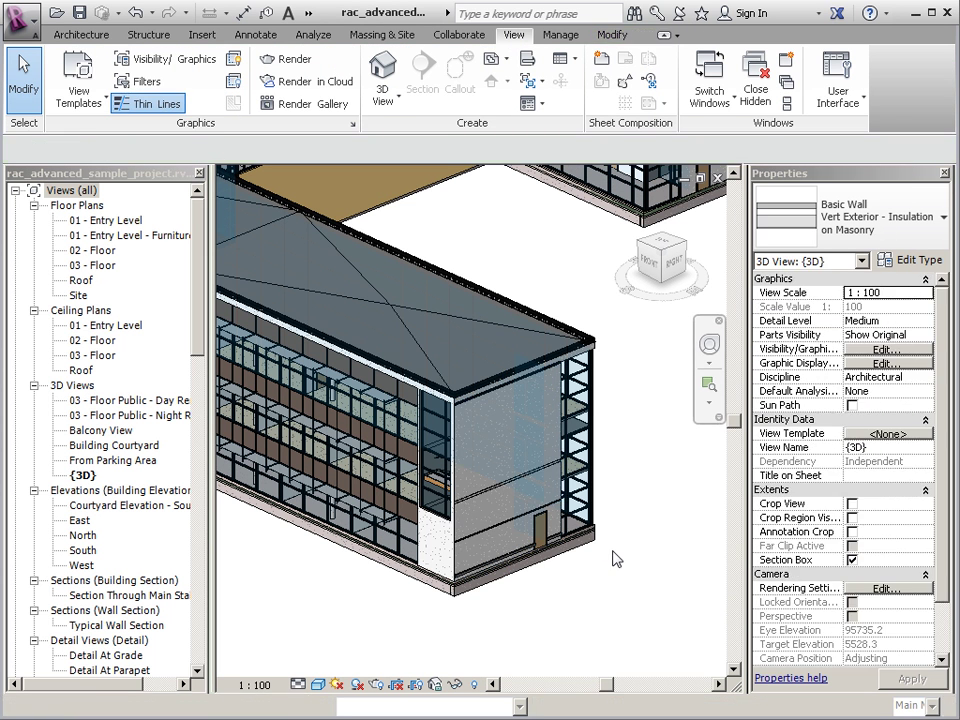
left_click(527, 487)
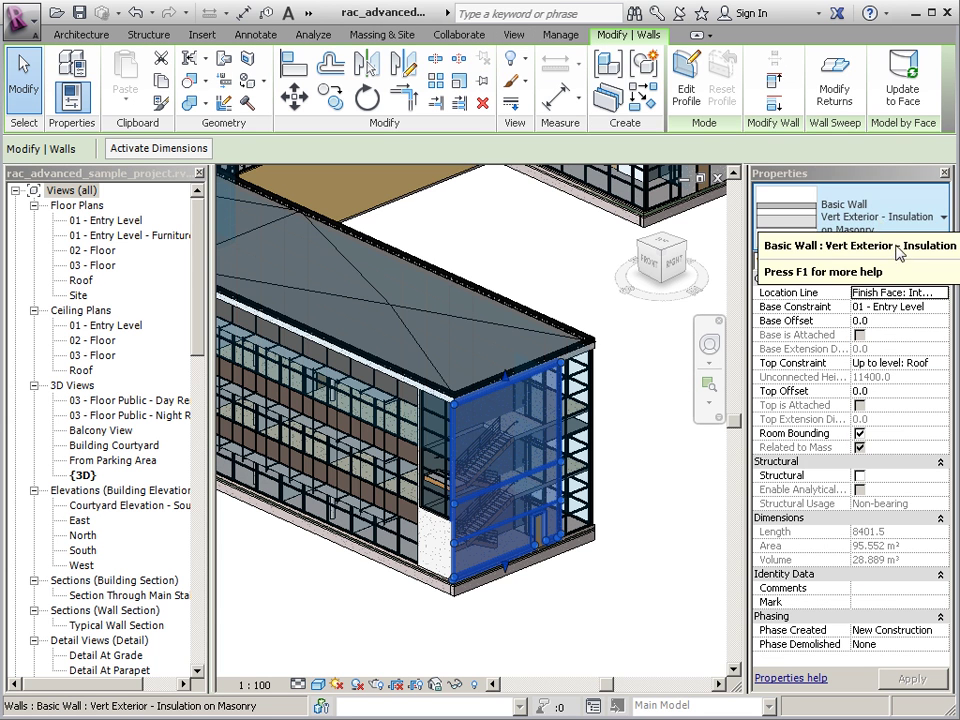
left_click(903, 261)
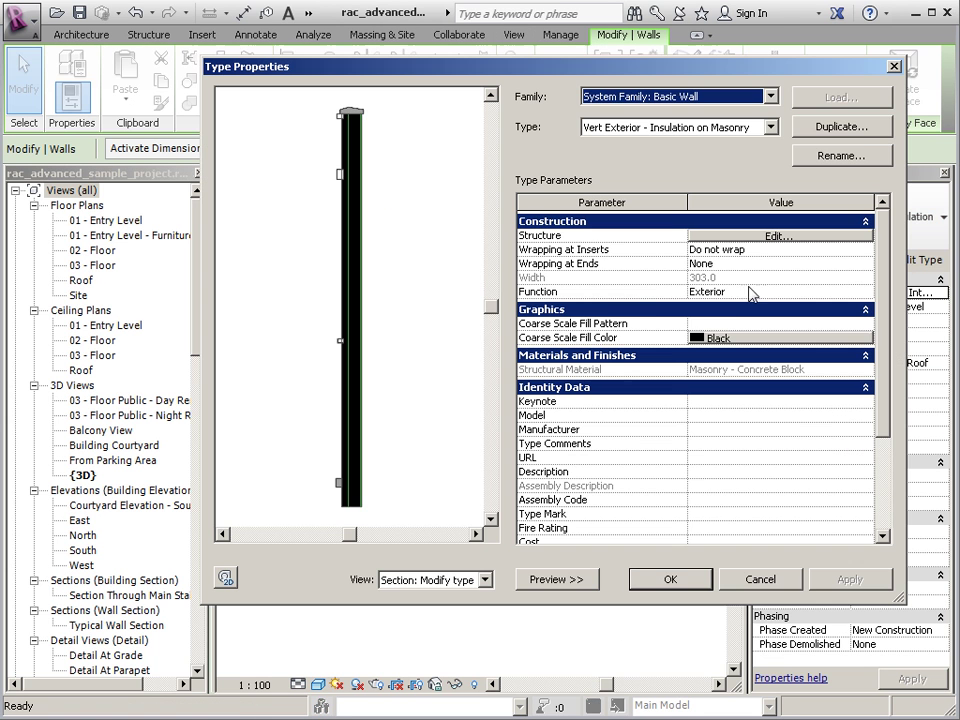
left_click(765, 237)
Split the outer insulation layer into regions near the wall base.
scroll(369, 506, "up", 6)
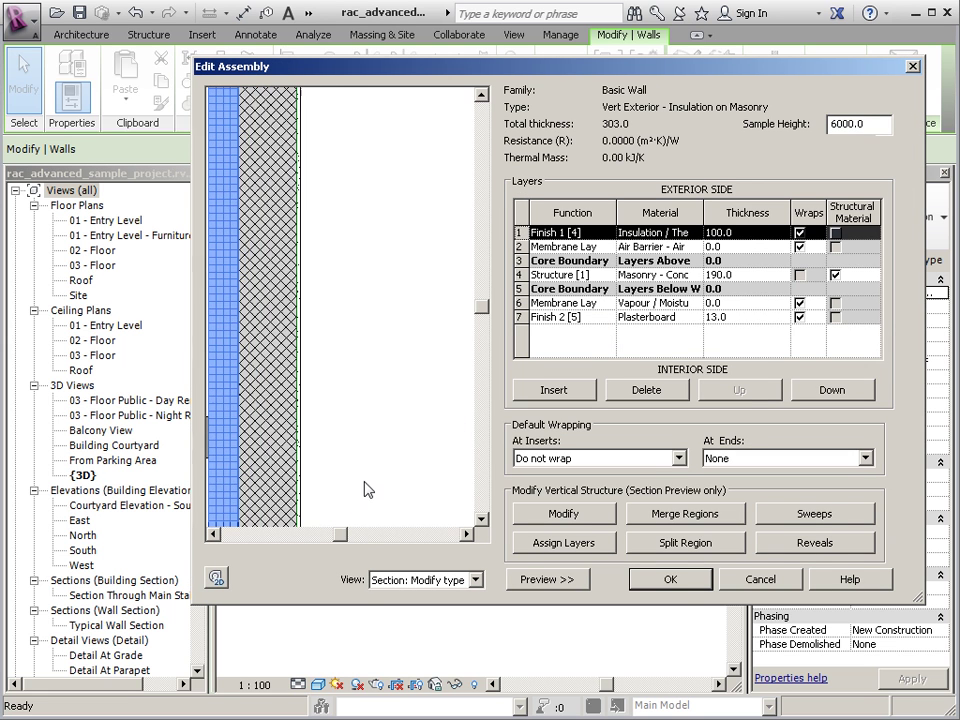
middle_click_drag(399, 449, 443, 426)
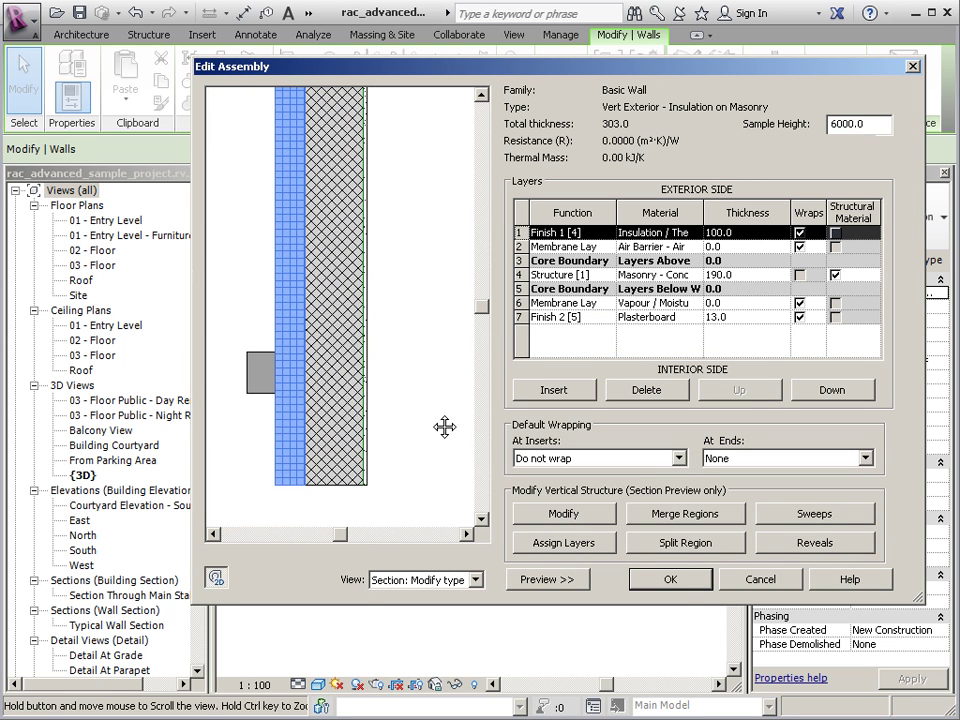
left_click(545, 514)
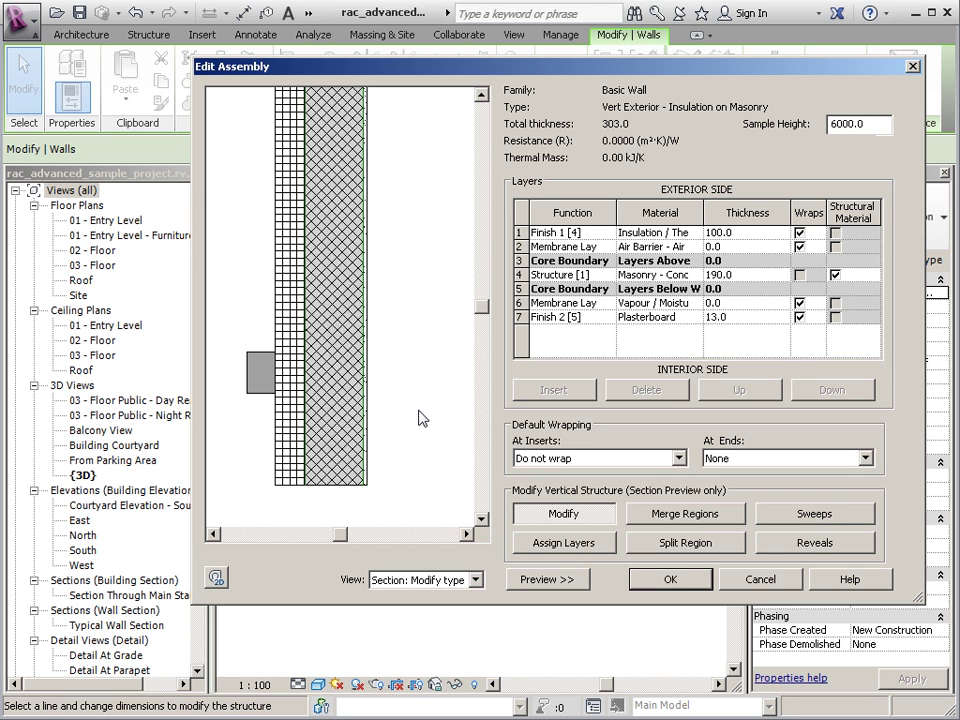
left_click(705, 550)
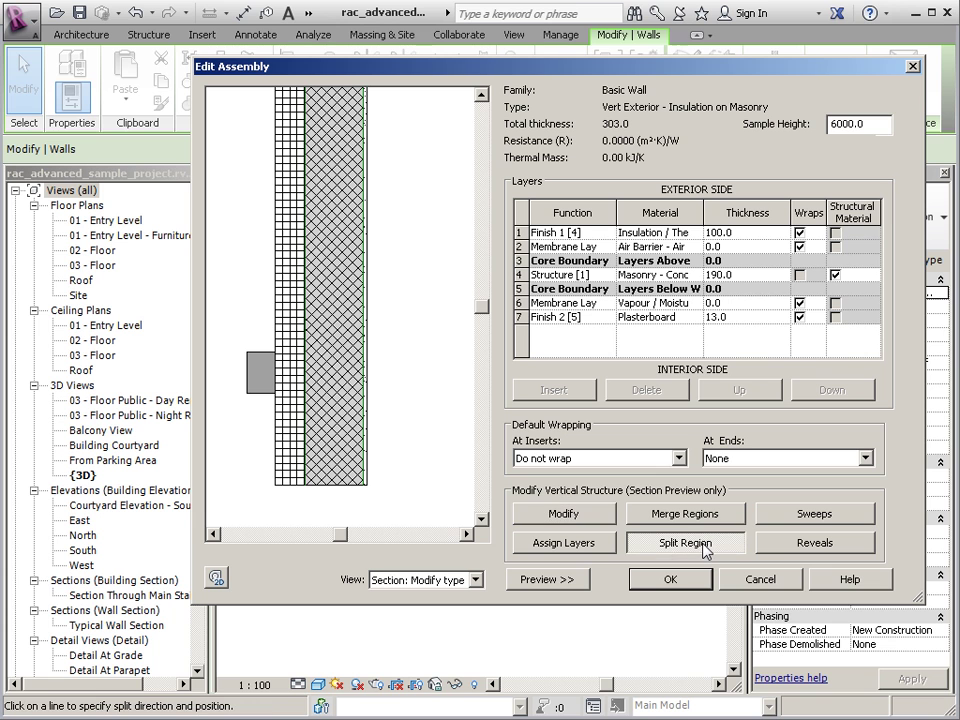
left_click(284, 365)
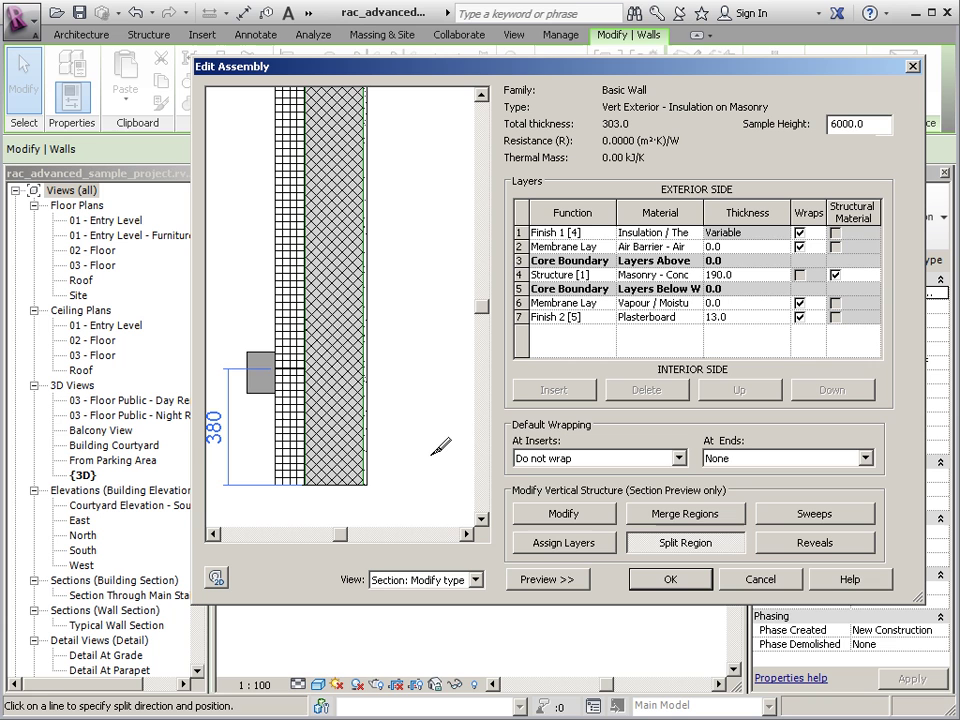
Change the lower region's split height from 380 to 350.
left_click(556, 514)
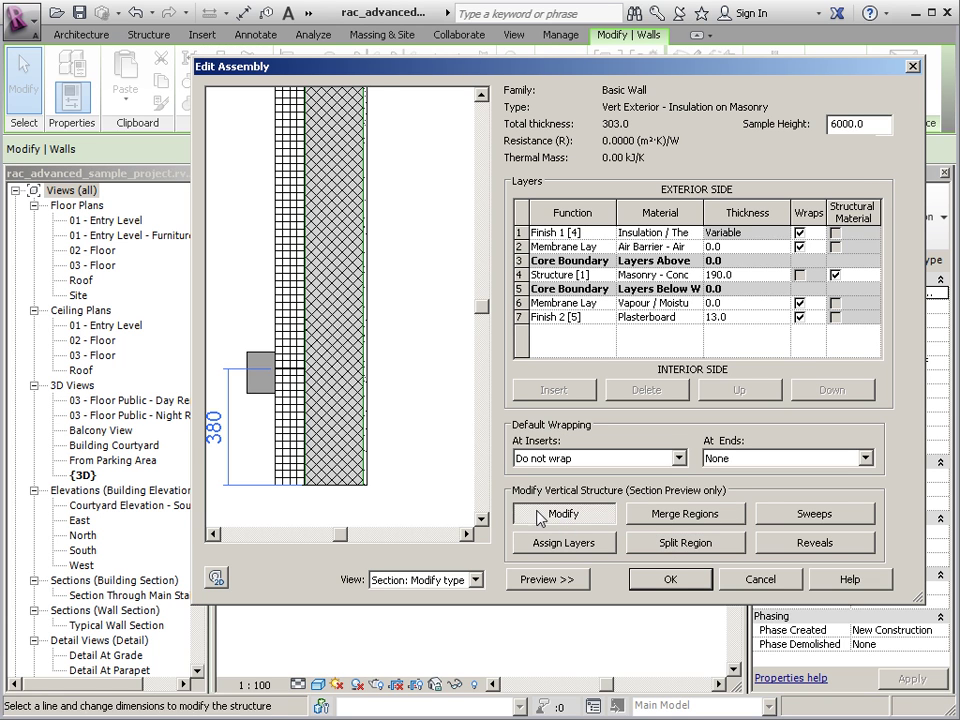
left_click(217, 424)
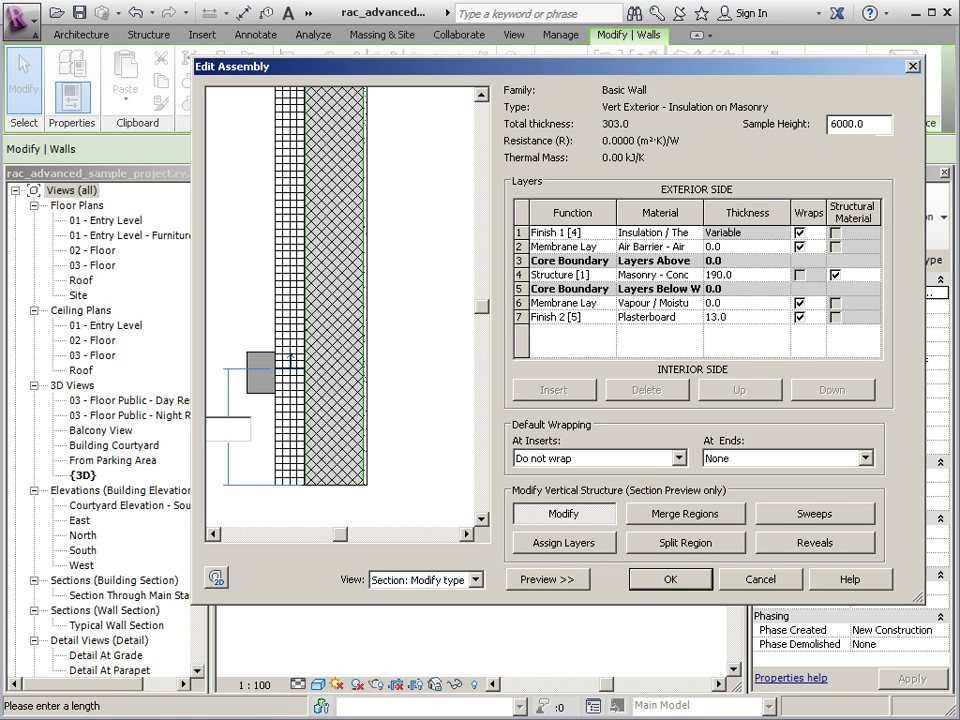
type("350")
key("Return")
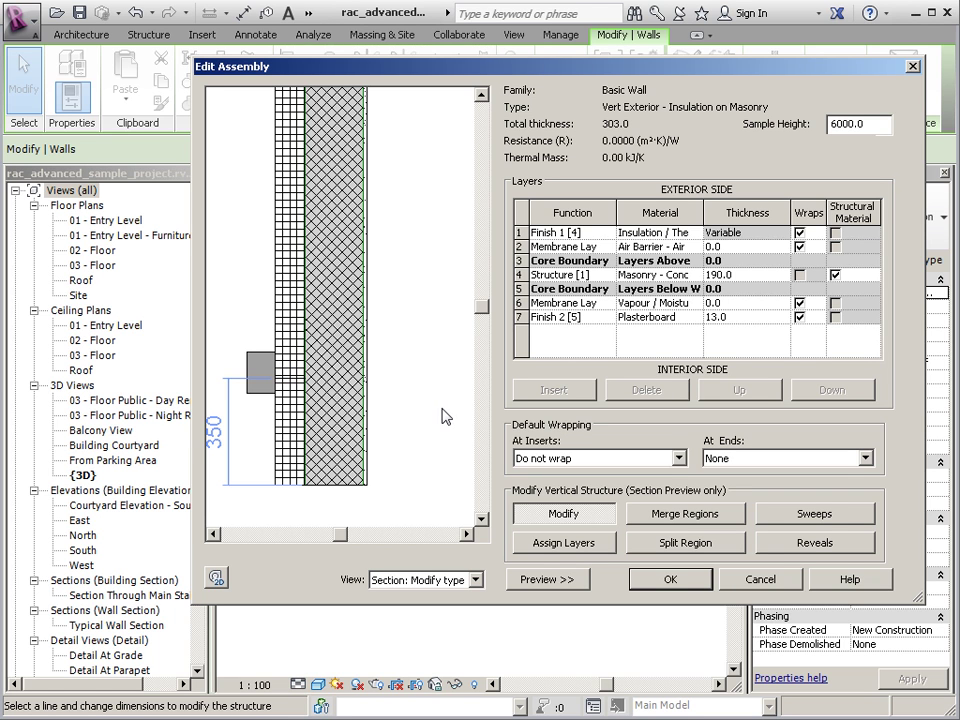
left_click(675, 556)
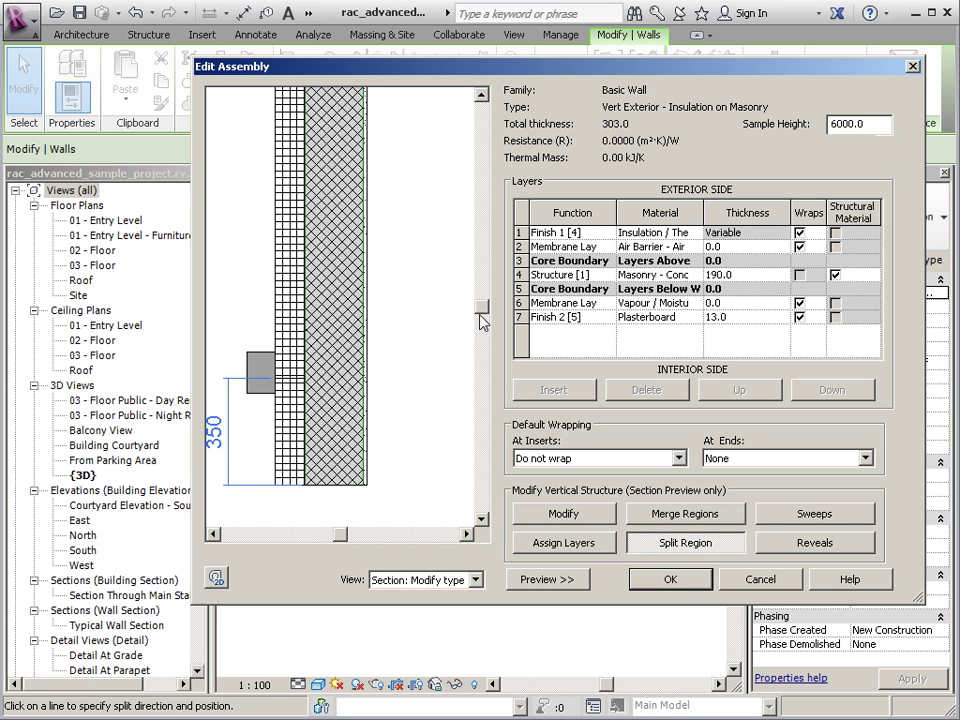
Split the insulation again 2200 above the 350 band and reframe the preview.
left_click_drag(481, 308, 478, 170)
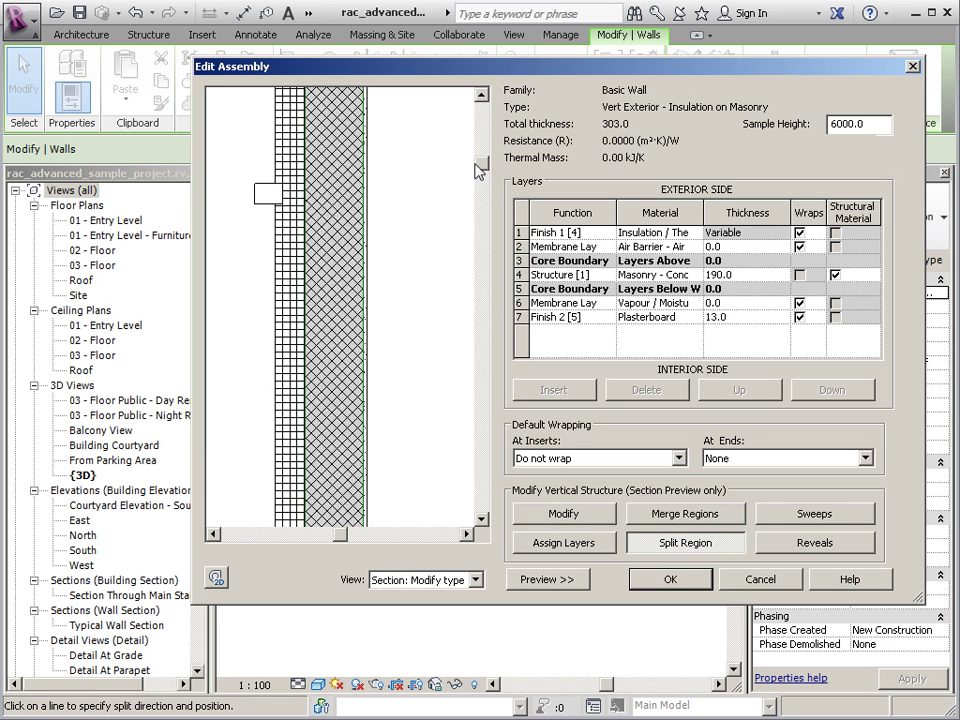
left_click(281, 178)
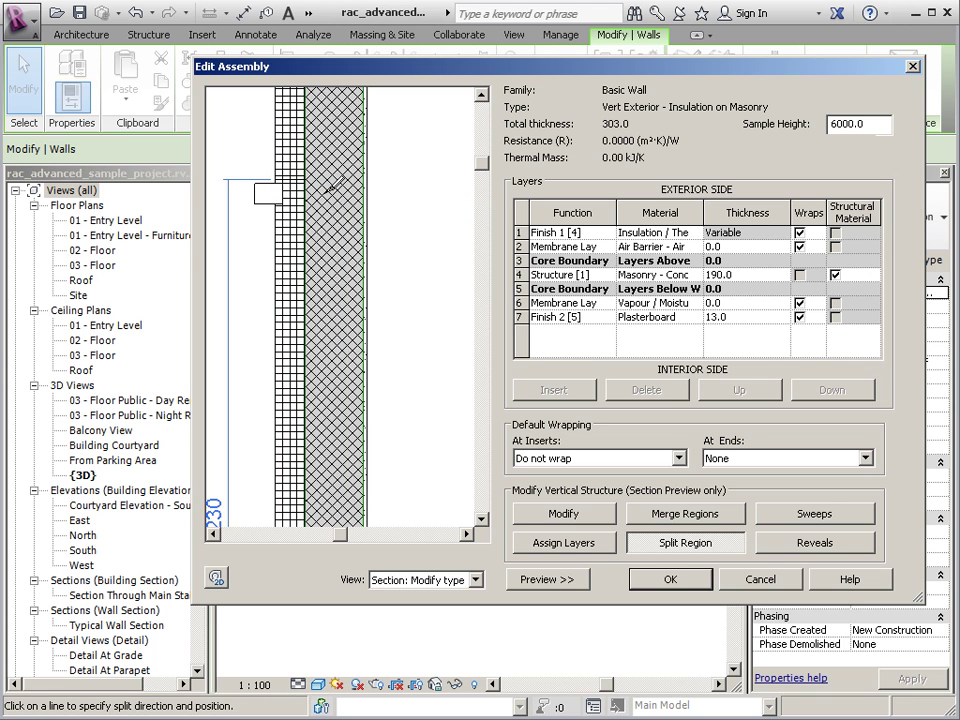
left_click(563, 512)
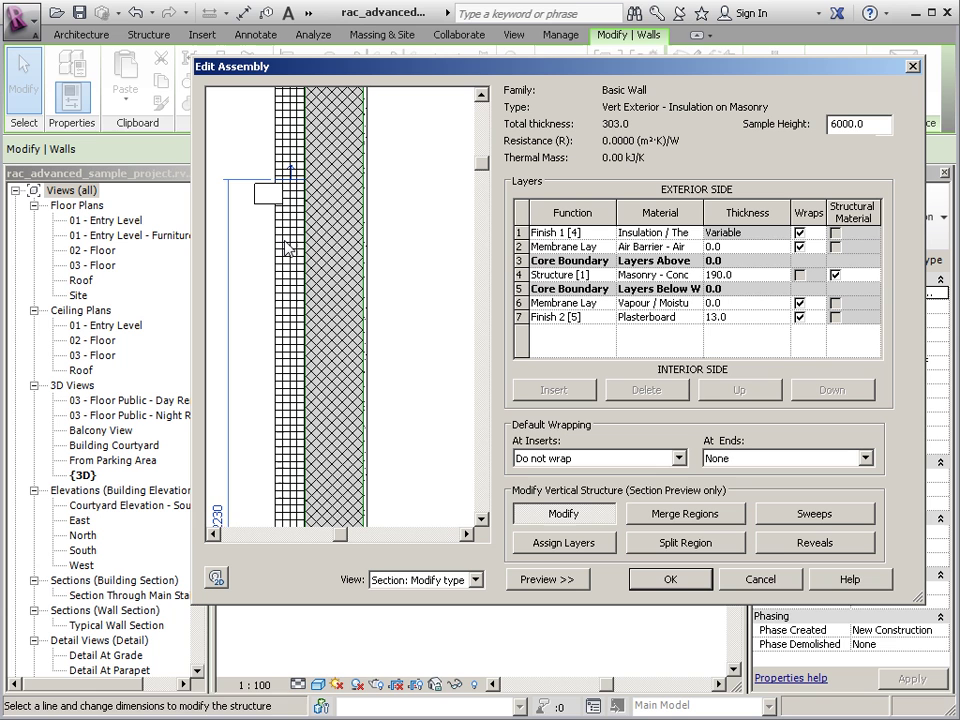
left_click(229, 516)
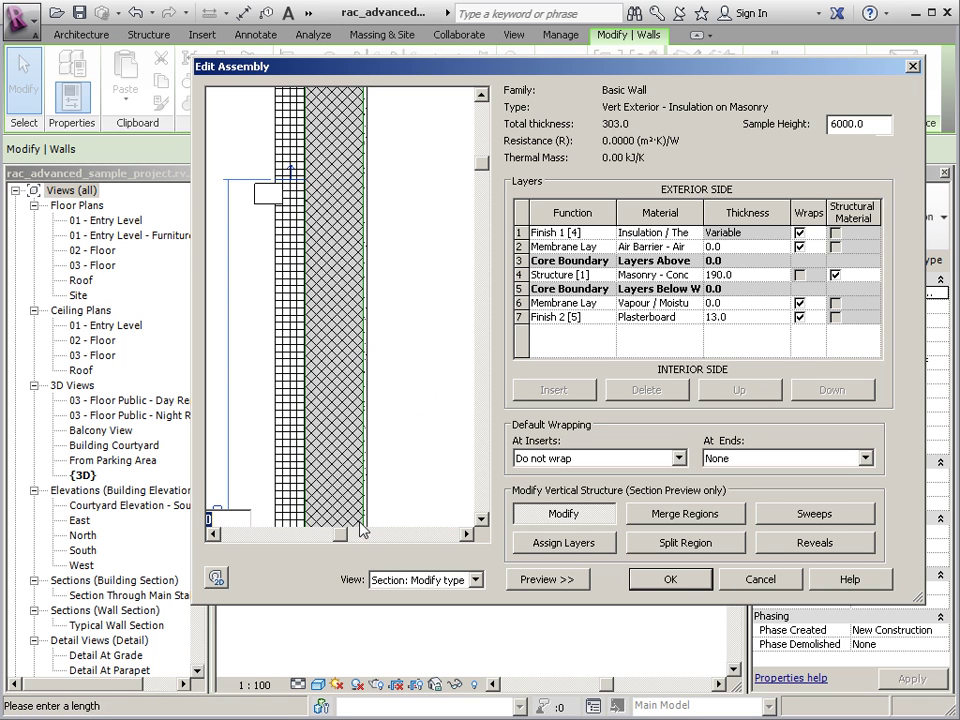
left_click_drag(338, 534, 331, 537)
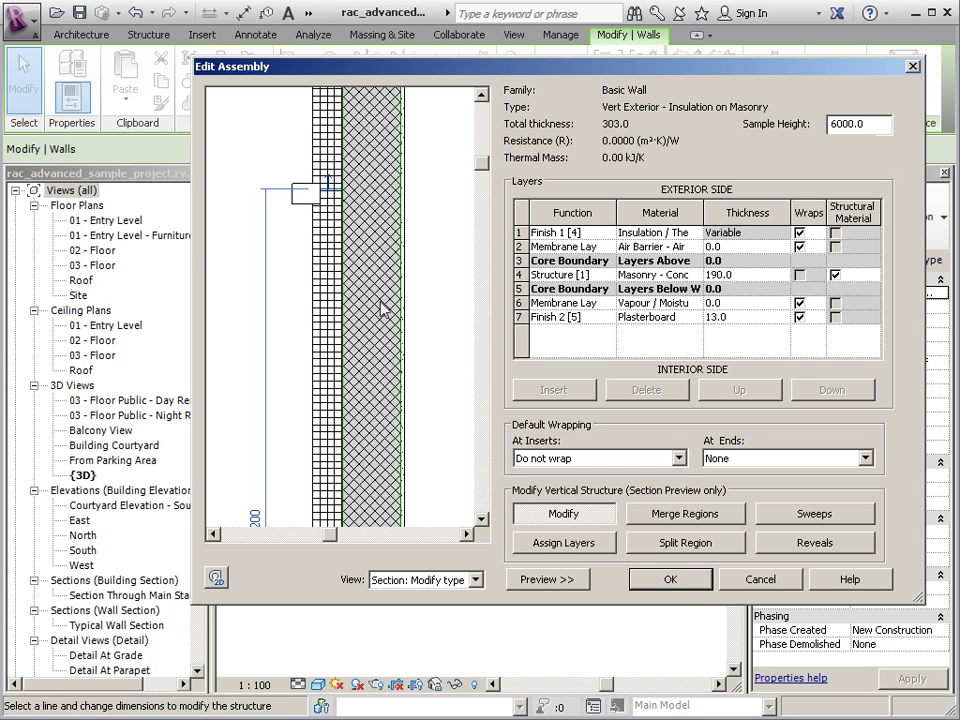
scroll(422, 306, "down", 3)
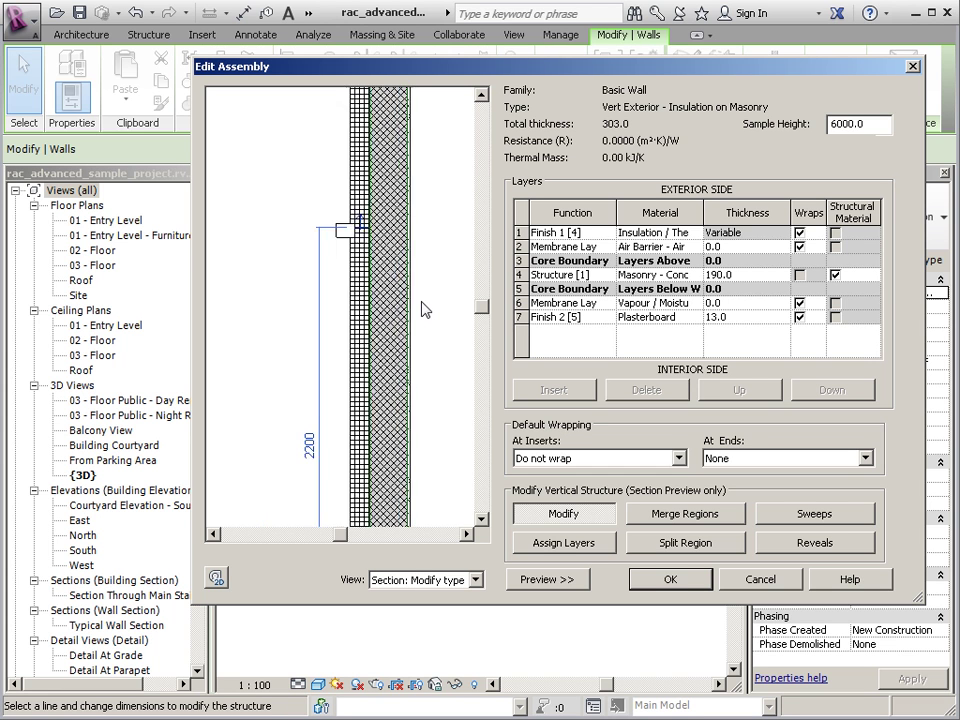
left_click_drag(483, 306, 478, 360)
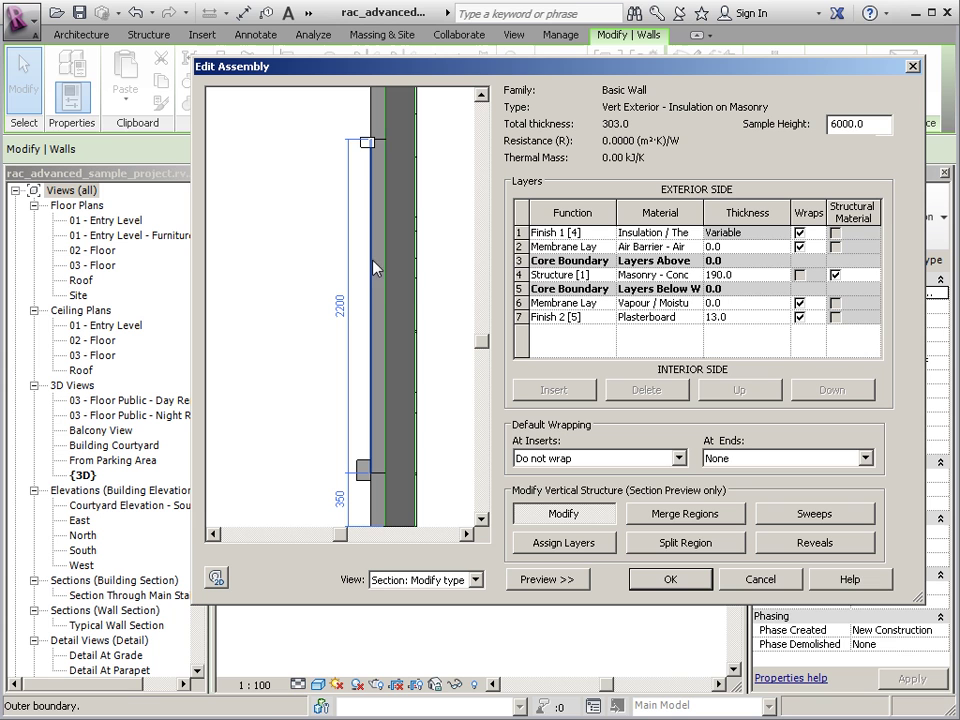
Insert a new 0.0-thick Finish 1 [4] layer on the exterior side and browse its material.
left_click(521, 232)
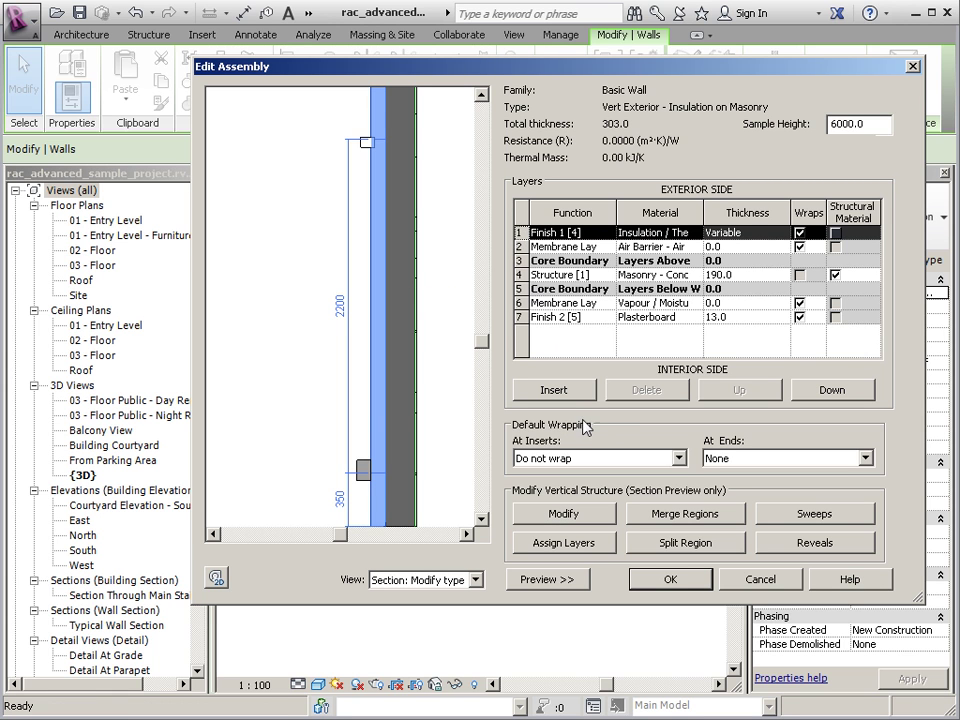
left_click(553, 389)
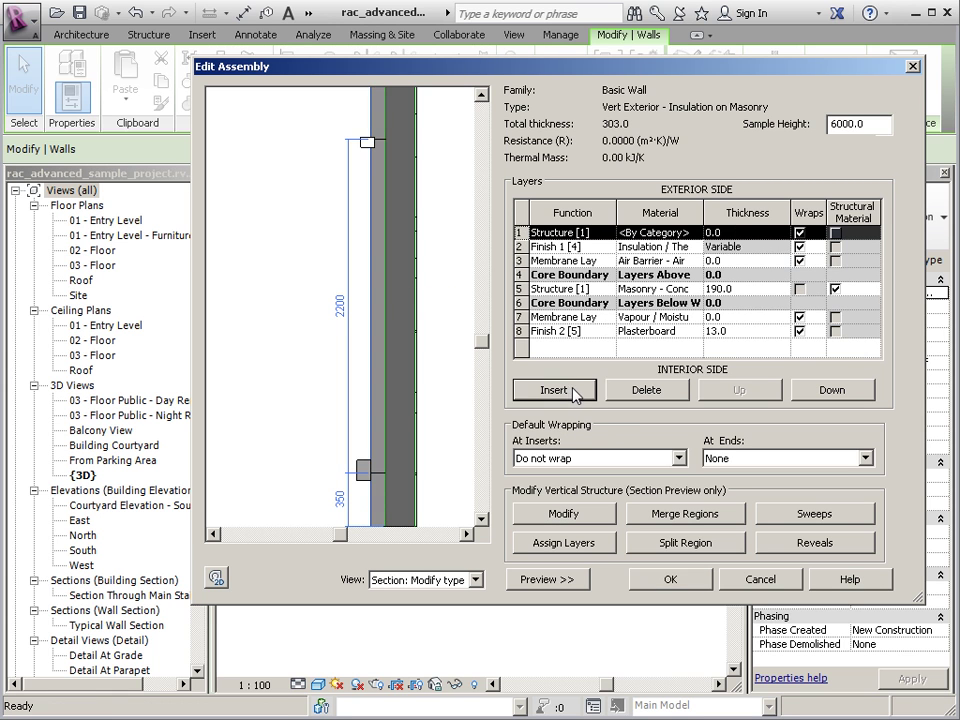
left_click(612, 236)
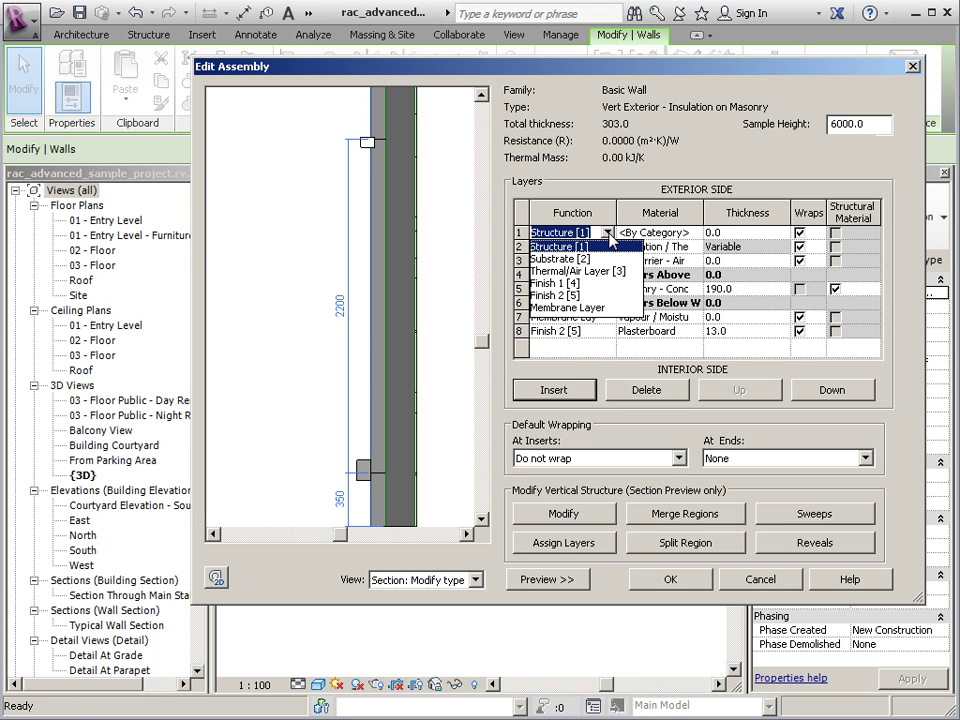
left_click(568, 288)
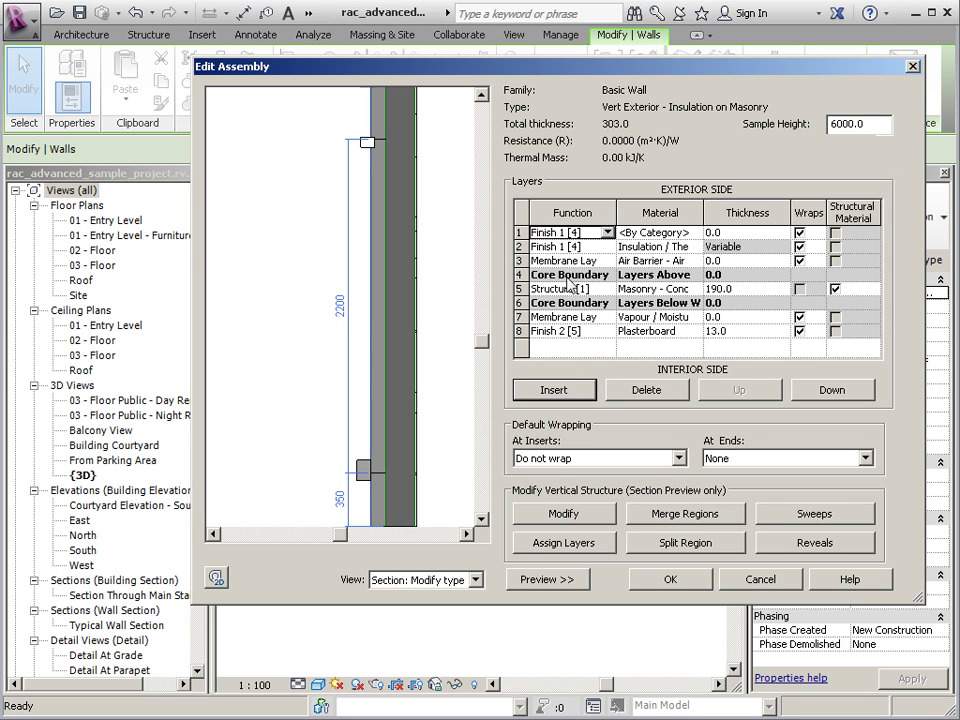
left_click(698, 236)
Pick Masonry - Brick from the In Document Materials list for the new finish layer.
left_click(695, 233)
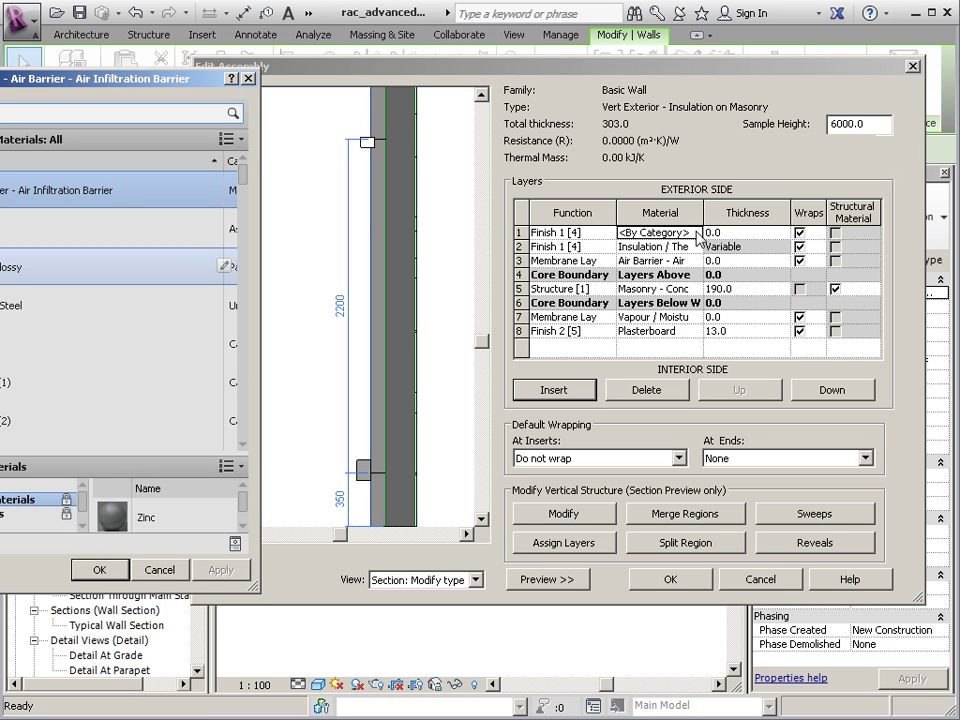
left_click_drag(115, 78, 532, 89)
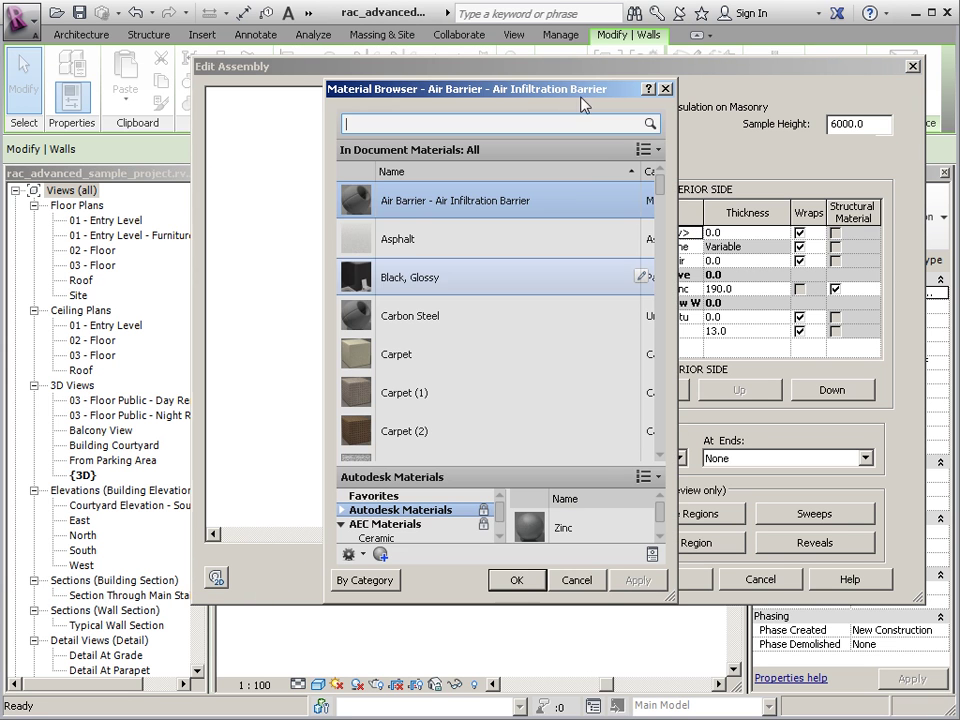
scroll(606, 458, "down", 1)
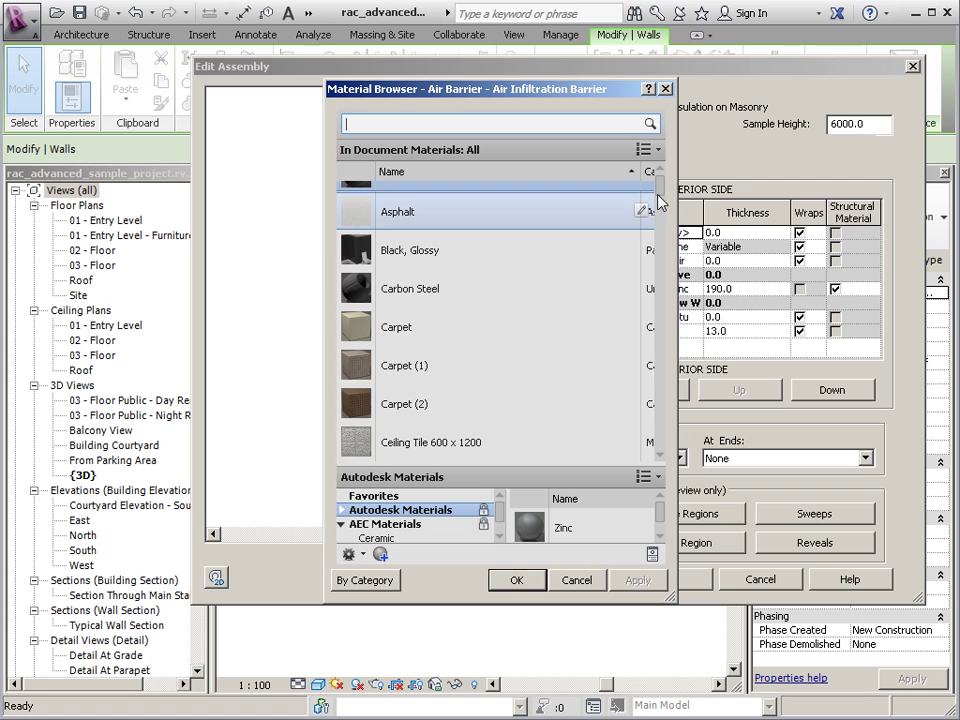
scroll(658, 201, "down", 3)
left_click_drag(660, 201, 661, 272)
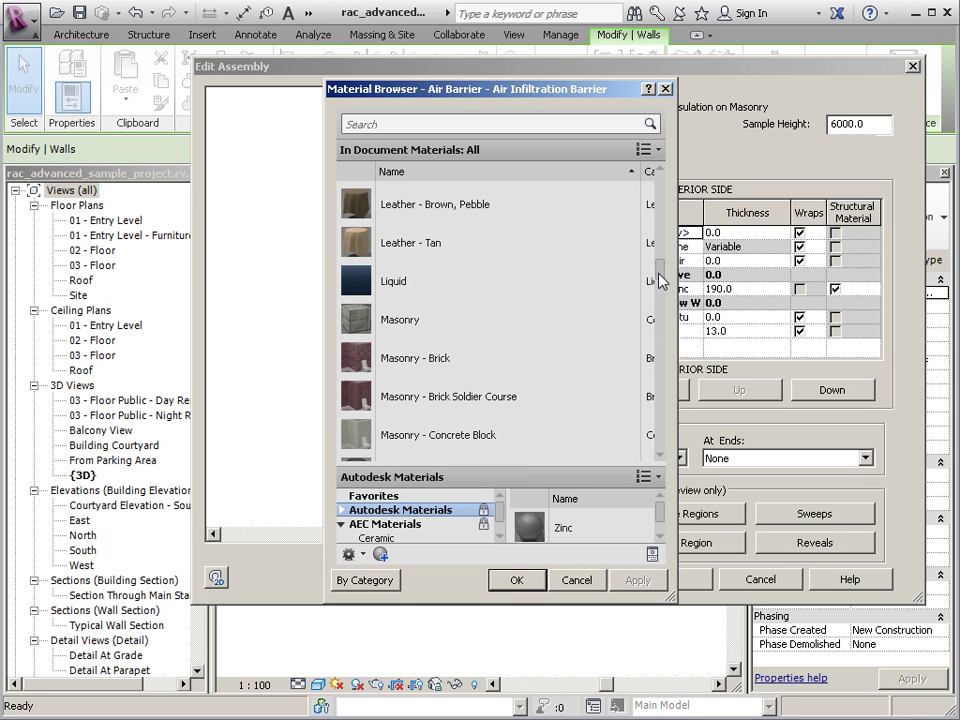
left_click(437, 359)
scroll(530, 440, "down", 1)
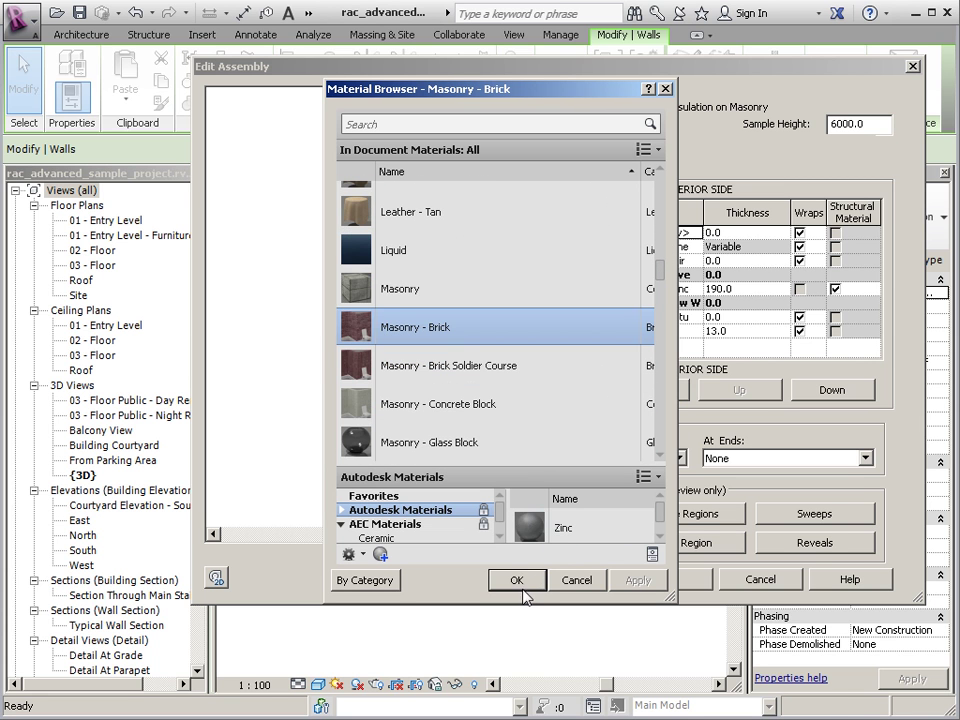
left_click(517, 582)
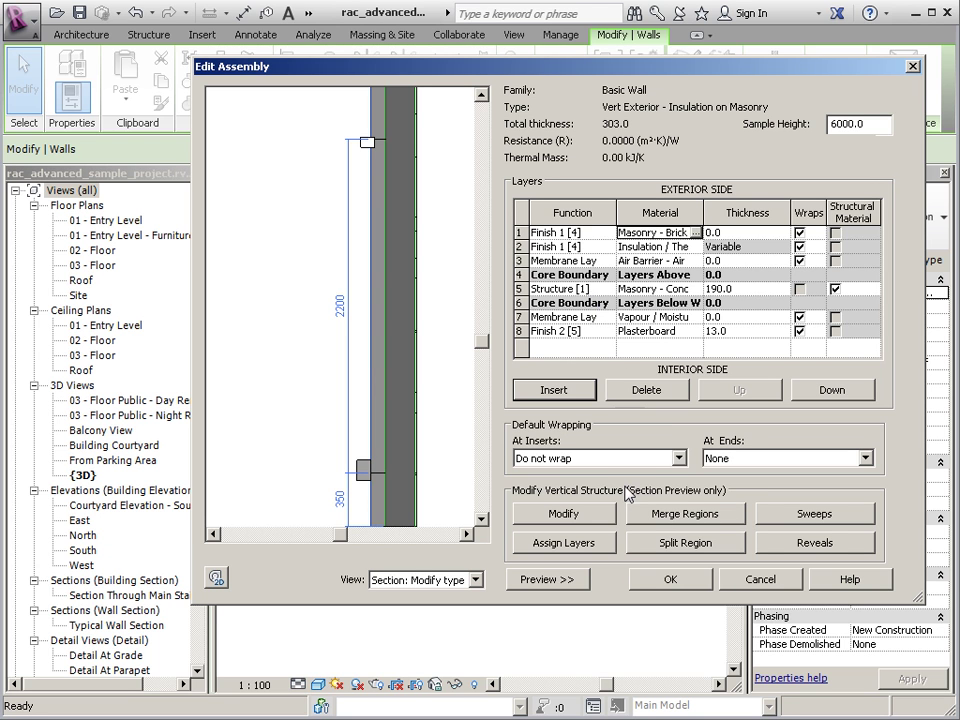
Assign the Masonry - Brick layer to the 2200 middle region, making it 100.0 thick.
left_click(572, 527)
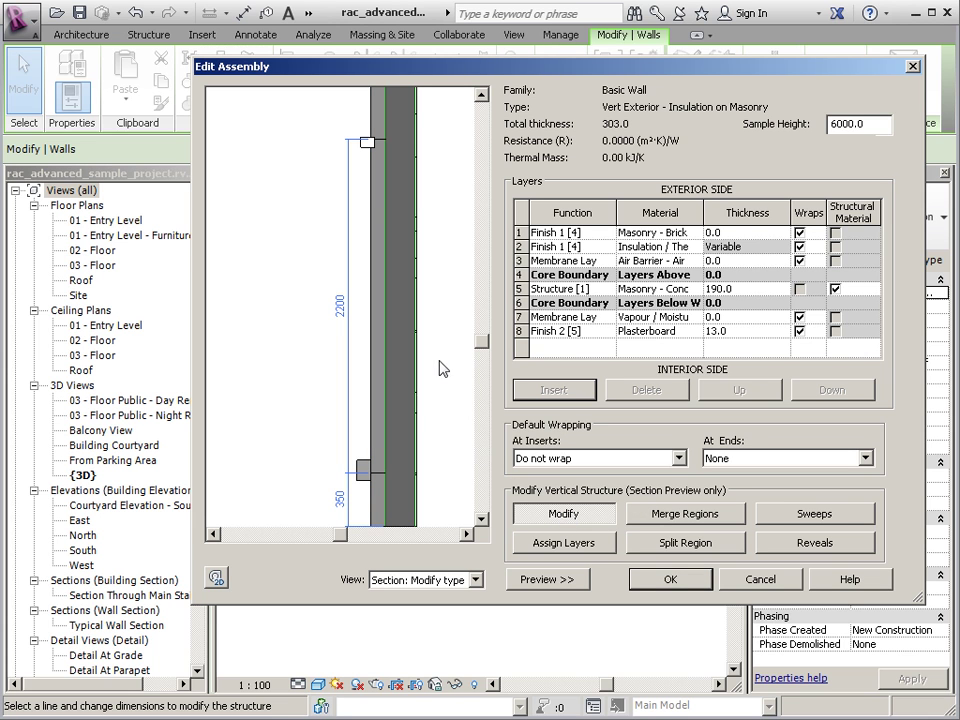
left_click(526, 235)
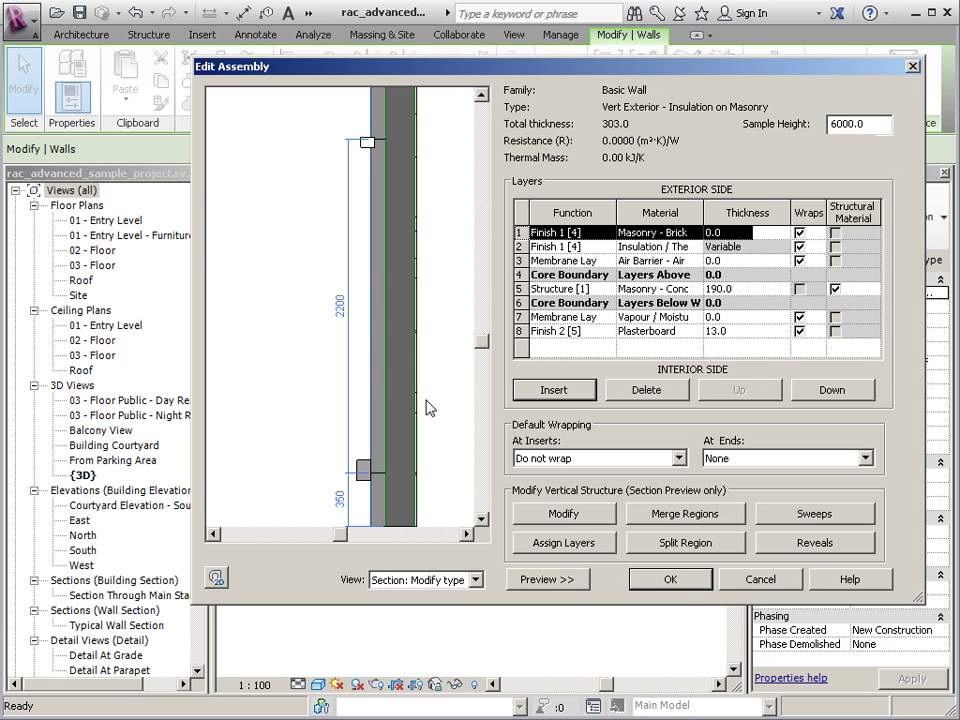
left_click(563, 543)
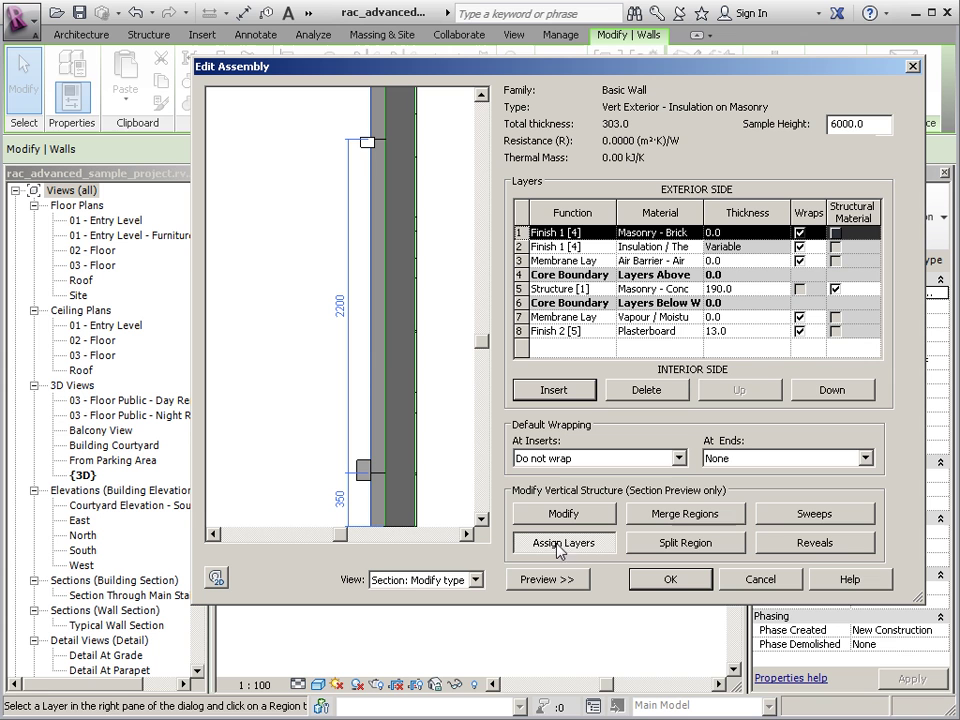
left_click(373, 365)
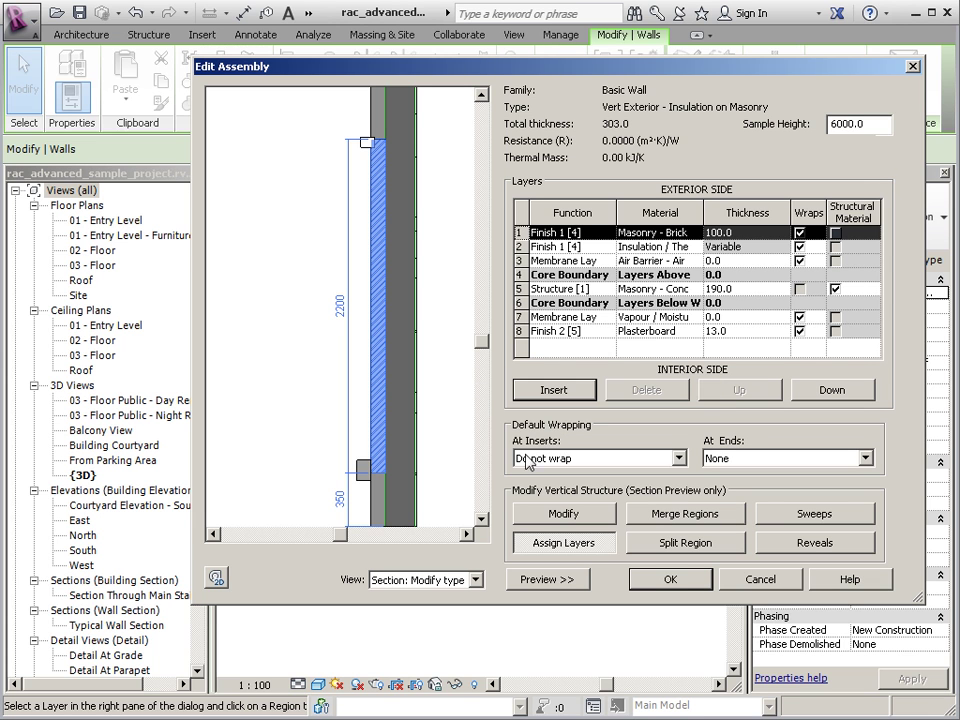
left_click(560, 513)
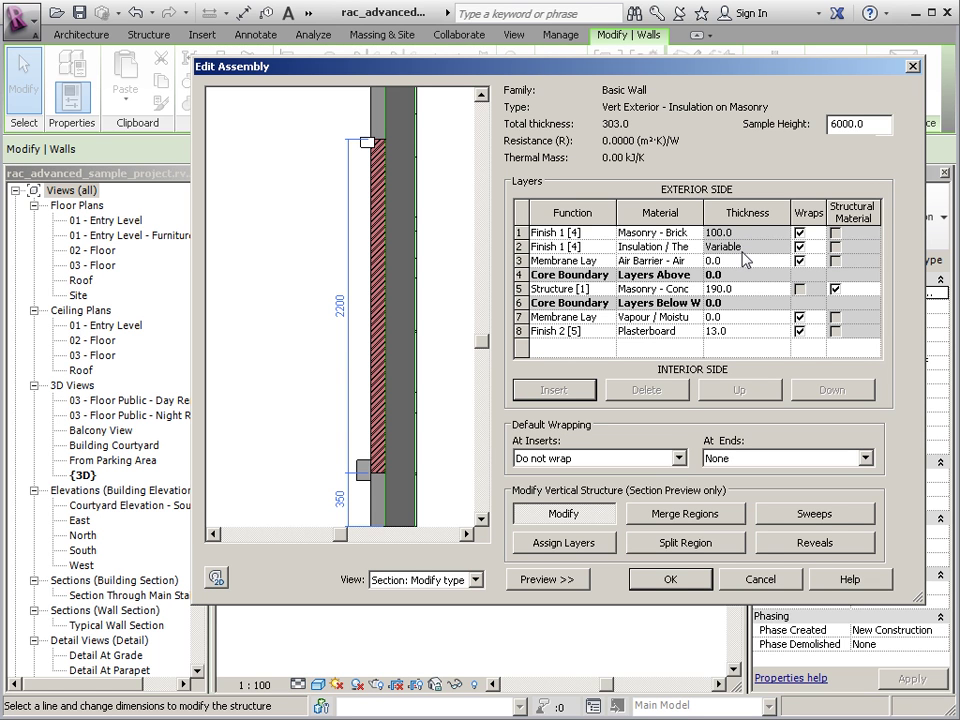
Apply the wall type changes, then select the end wall and reopen its layer structure.
left_click(668, 580)
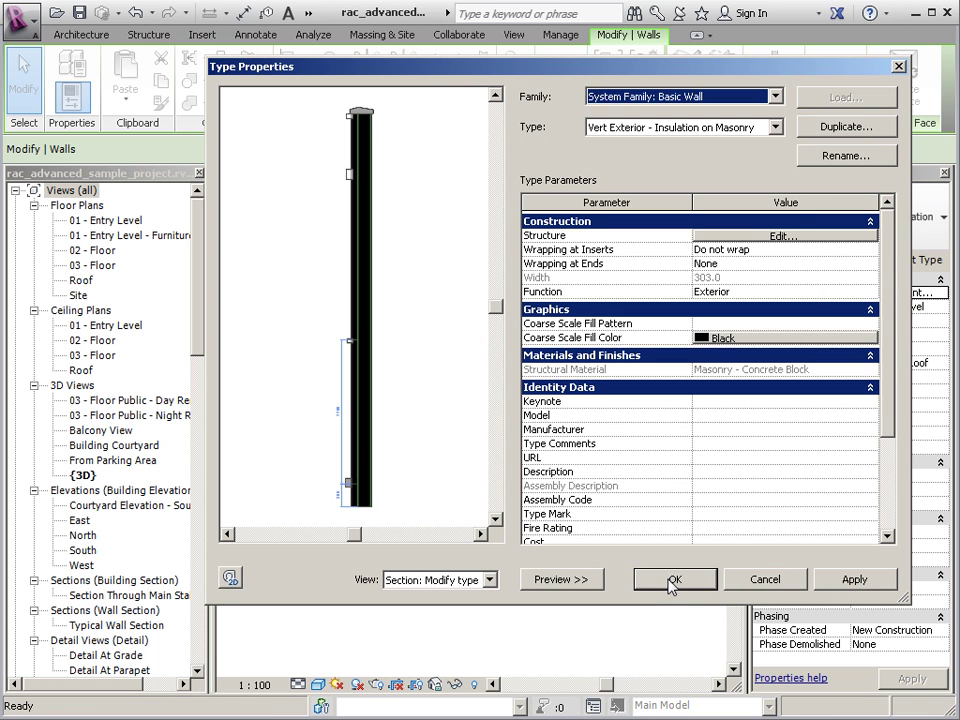
left_click(670, 579)
left_click(602, 621)
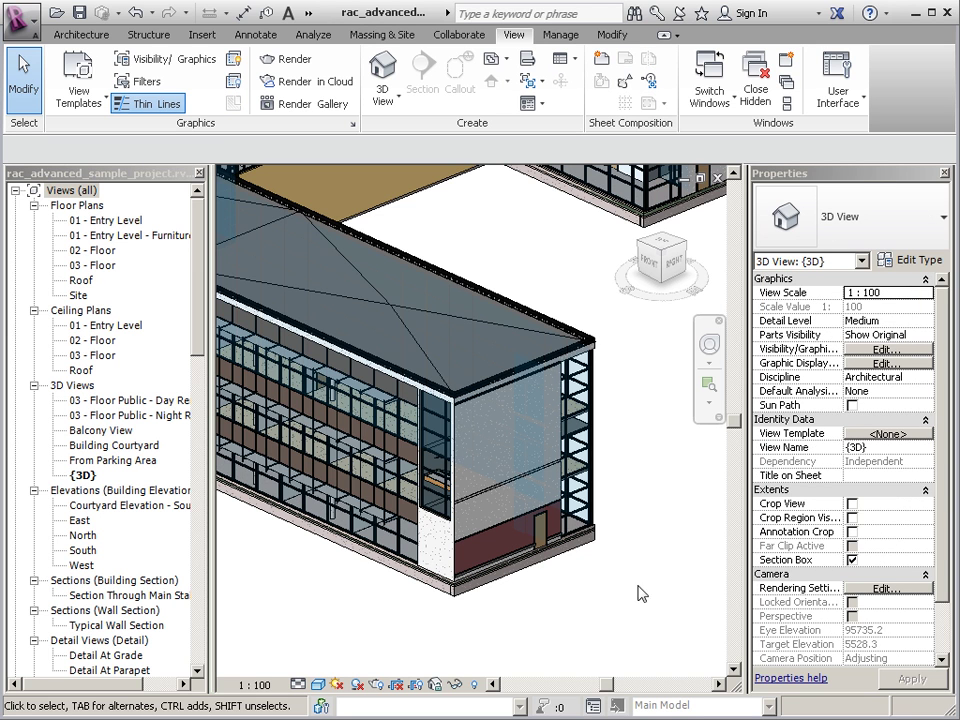
left_click(522, 505)
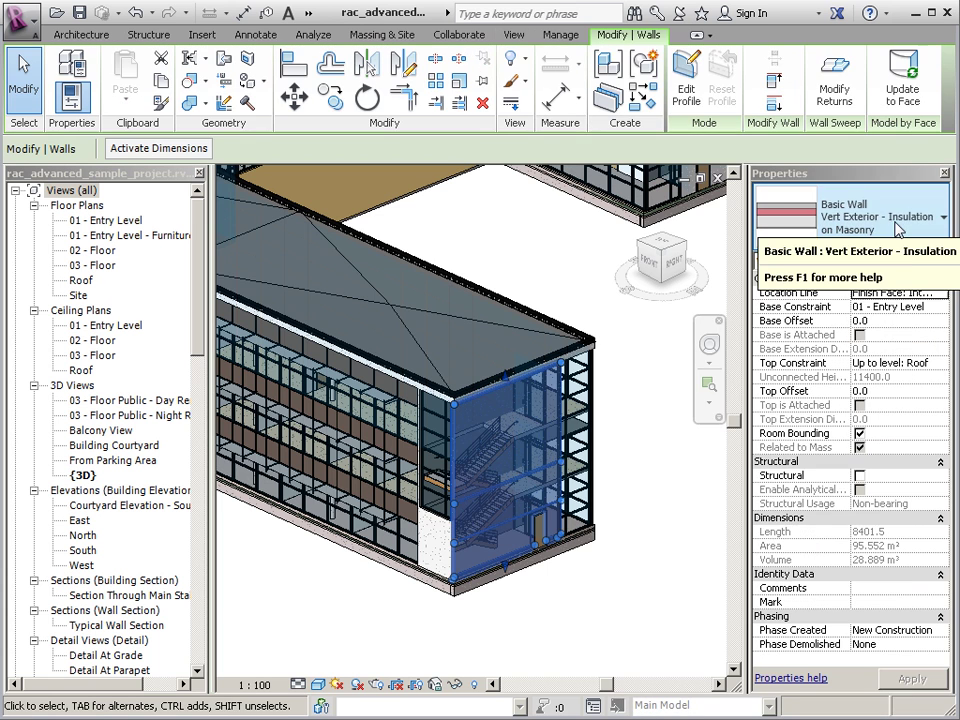
left_click(912, 260)
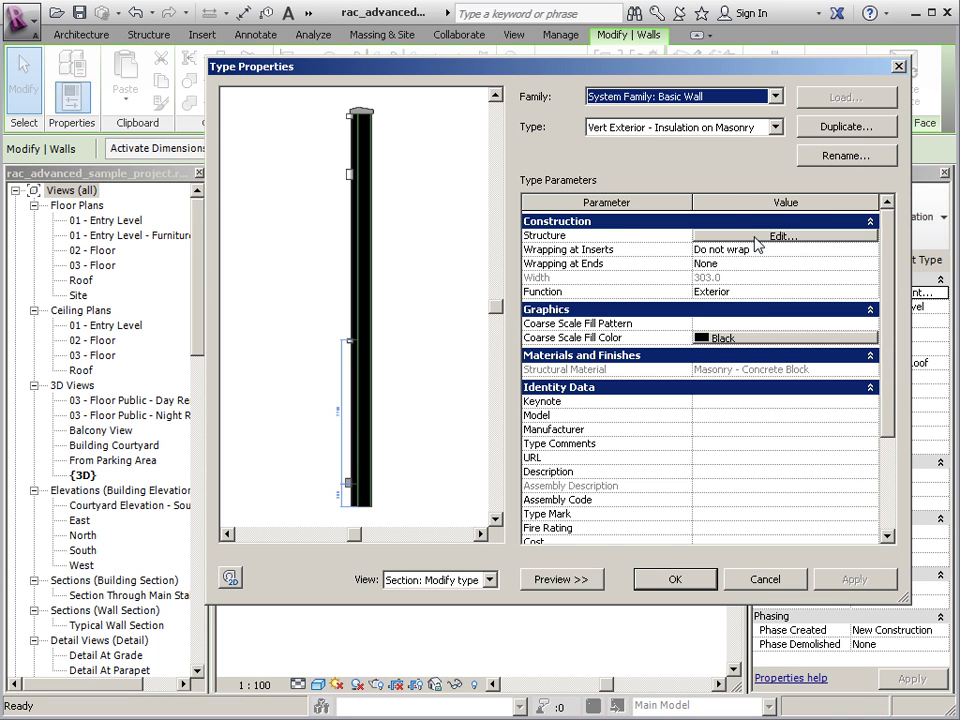
left_click(768, 238)
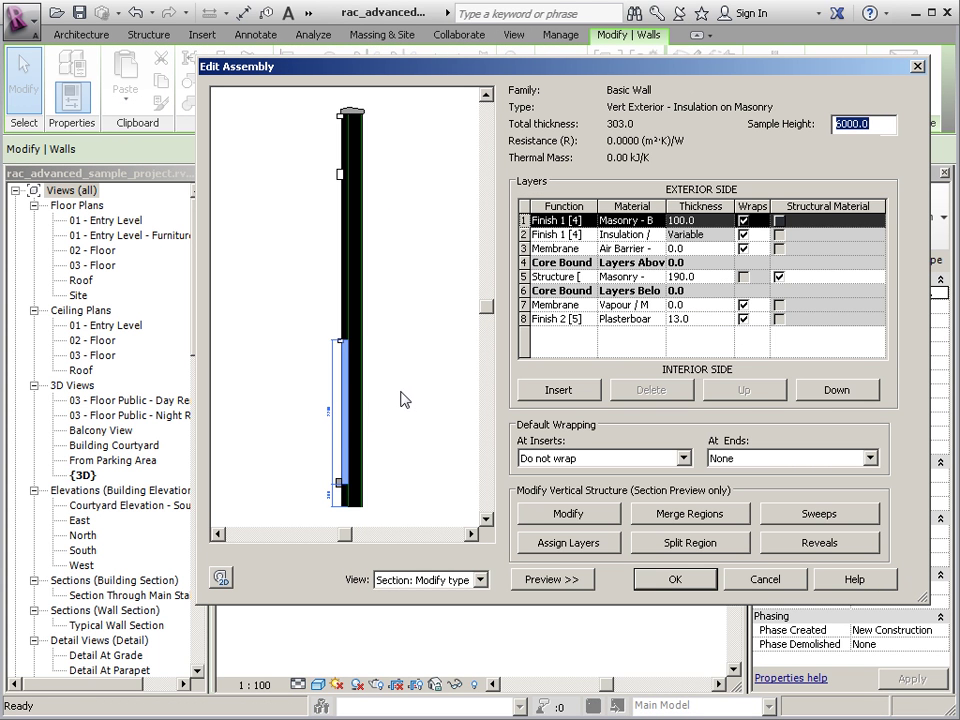